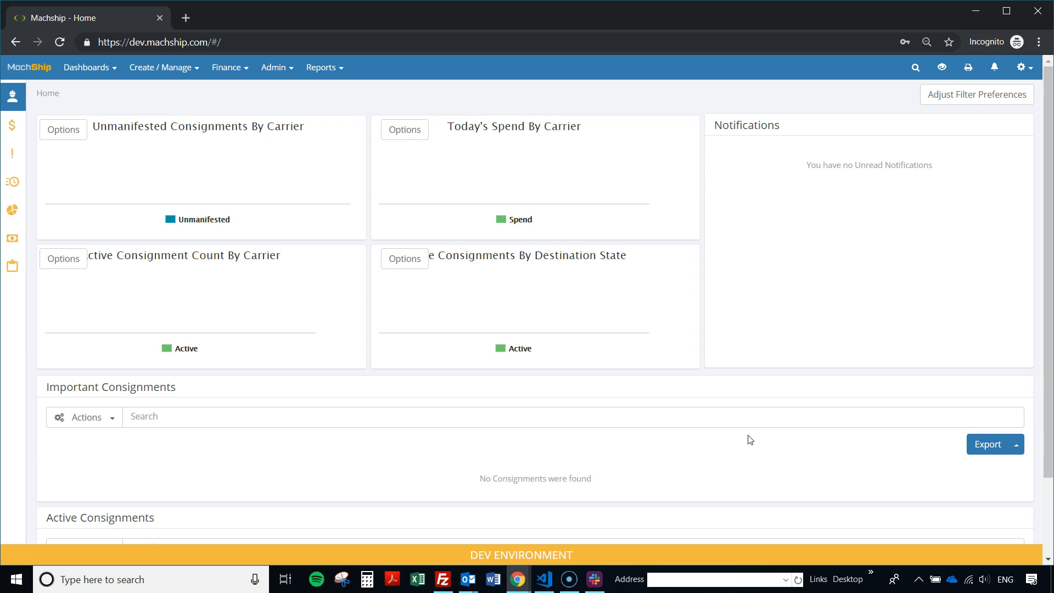
Open the list of ratecards and filter it by the search text IPEC
click(274, 67)
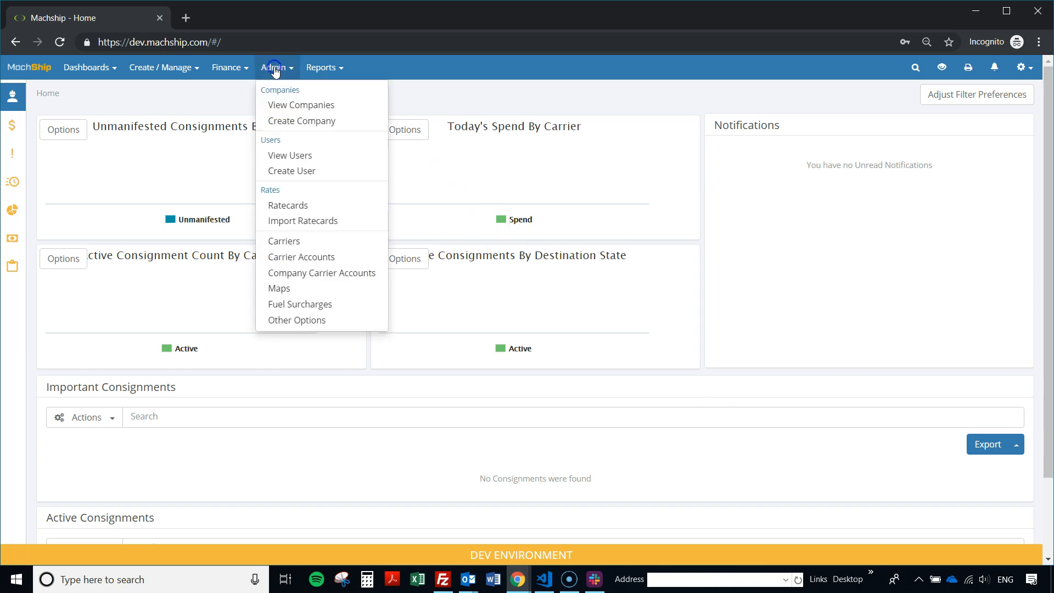
click(311, 207)
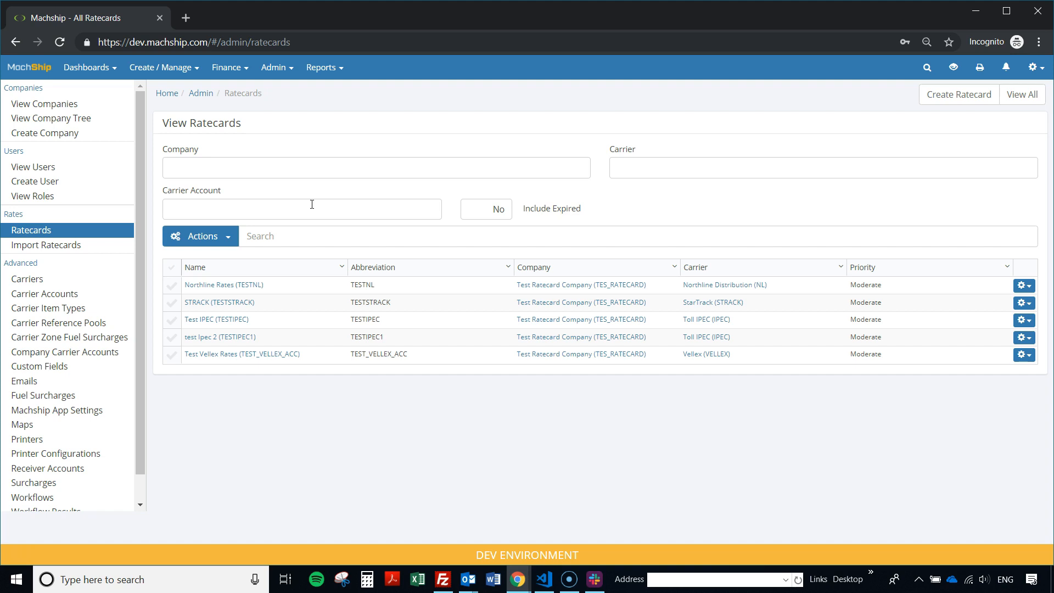
click(314, 202)
click(365, 232)
text(I)
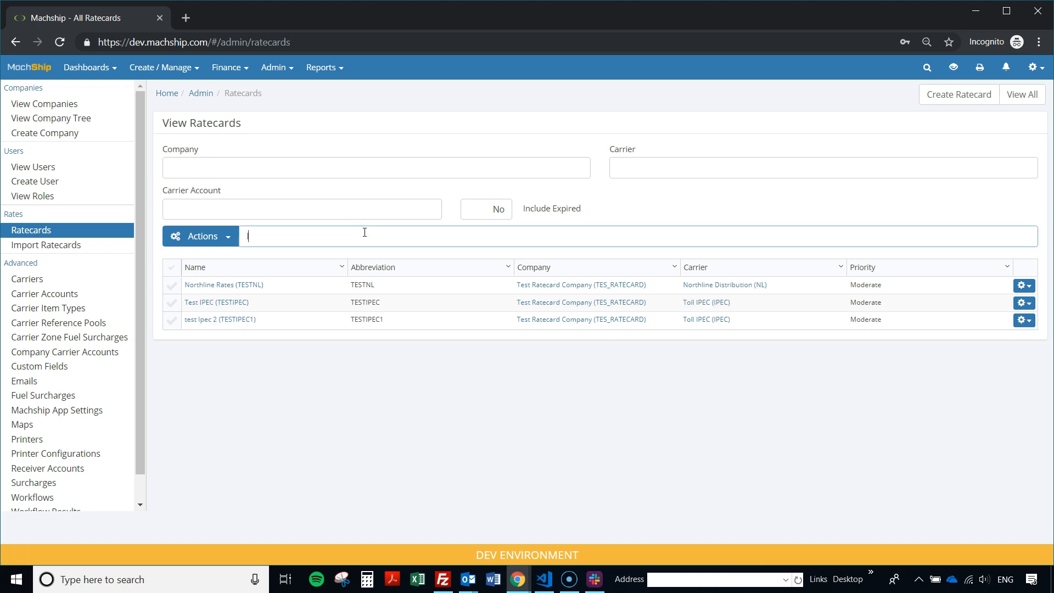
text(PEC)
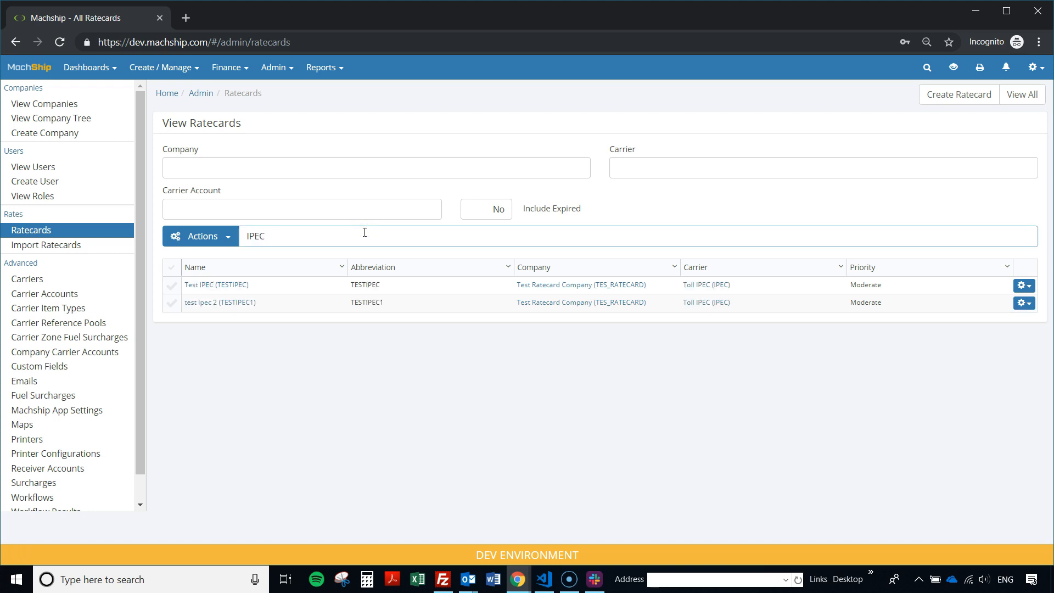
Select the Test IPEC and test Ipec 2 ratecards and start an uprate for the selected ones
click(200, 284)
click(173, 285)
click(173, 303)
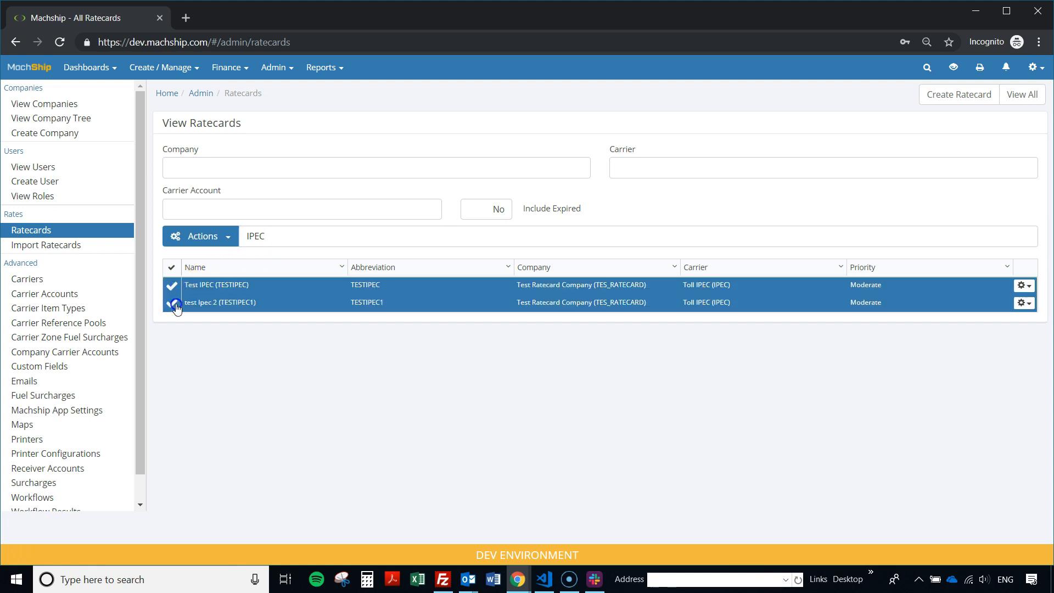
click(225, 237)
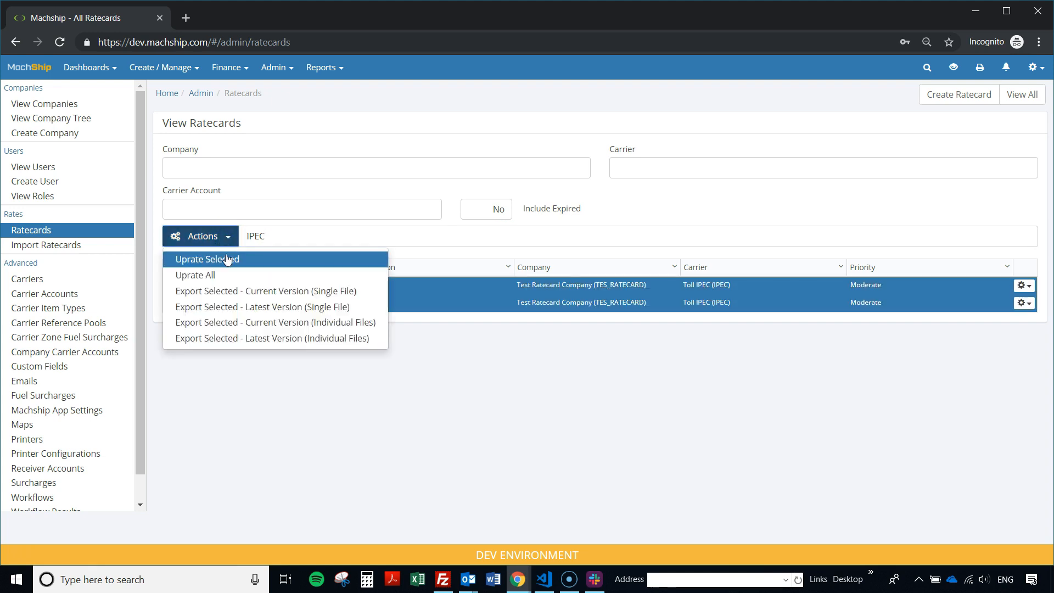
click(226, 257)
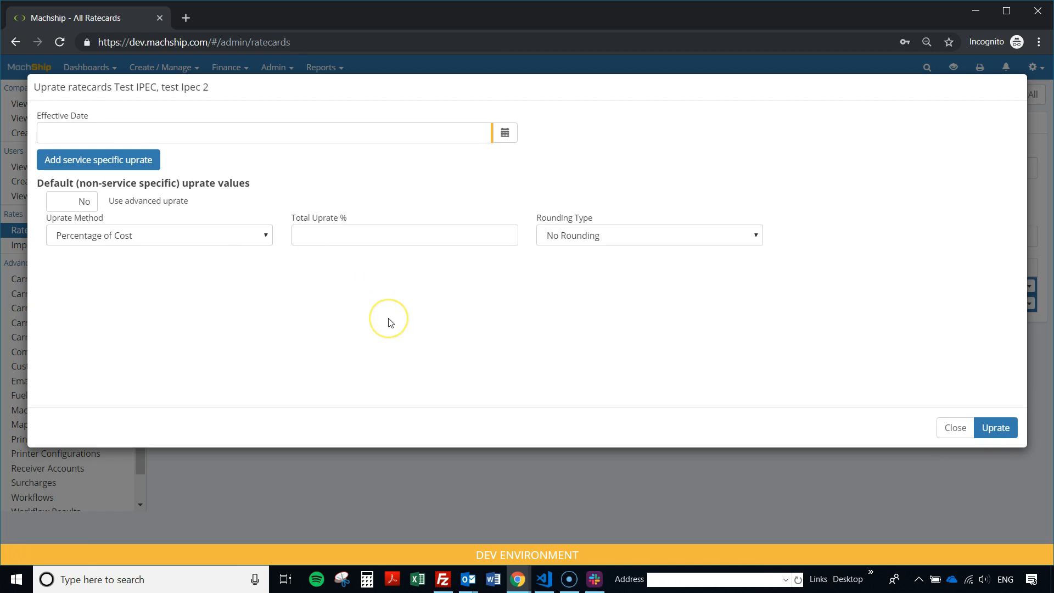
Set the uprate's effective date to 30 Apr 2019
click(421, 319)
click(500, 142)
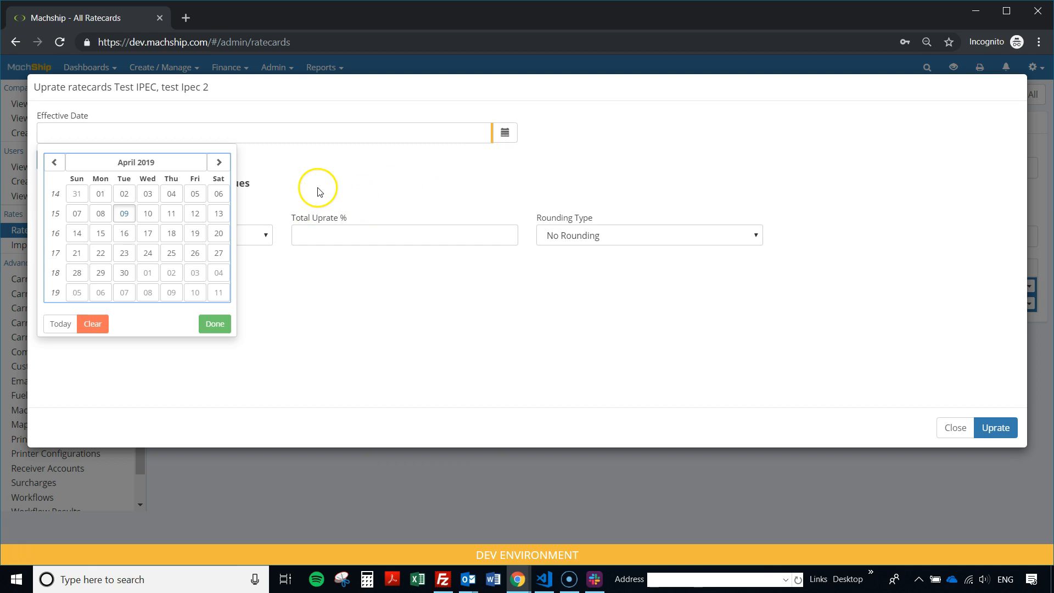
click(127, 276)
click(127, 277)
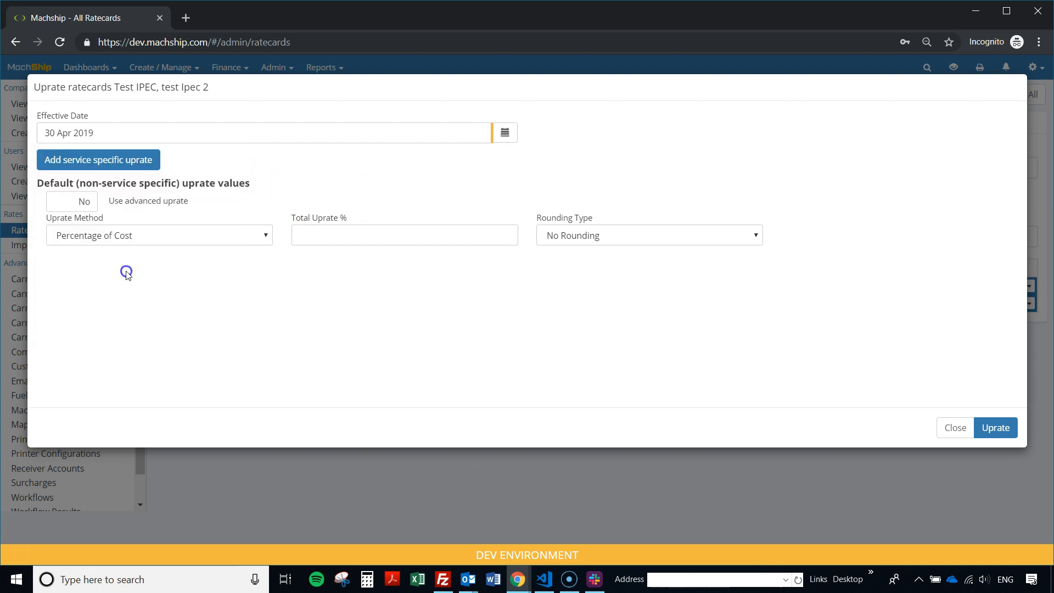
Keep Percentage of Cost as the default uprate method and set the total uprate to 4%
click(446, 154)
click(435, 164)
click(398, 209)
click(197, 242)
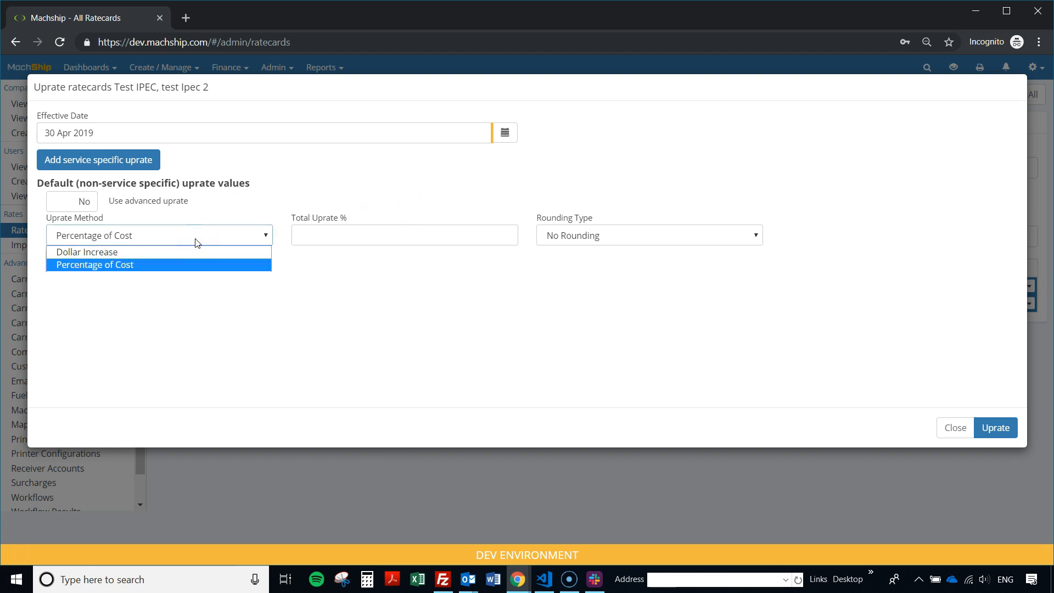
click(197, 243)
click(195, 239)
click(195, 239)
click(333, 227)
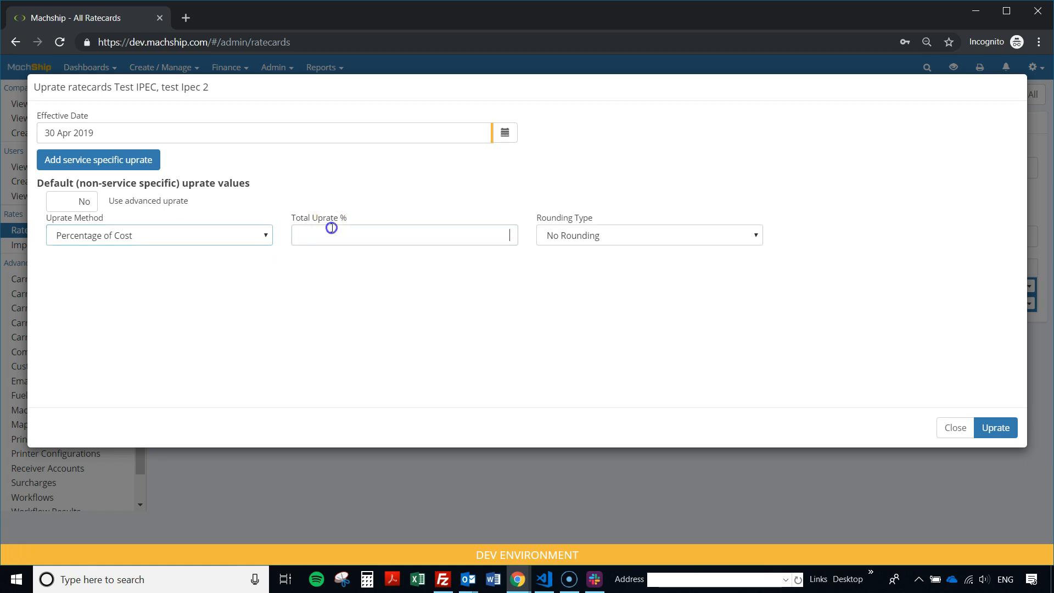
text(4)
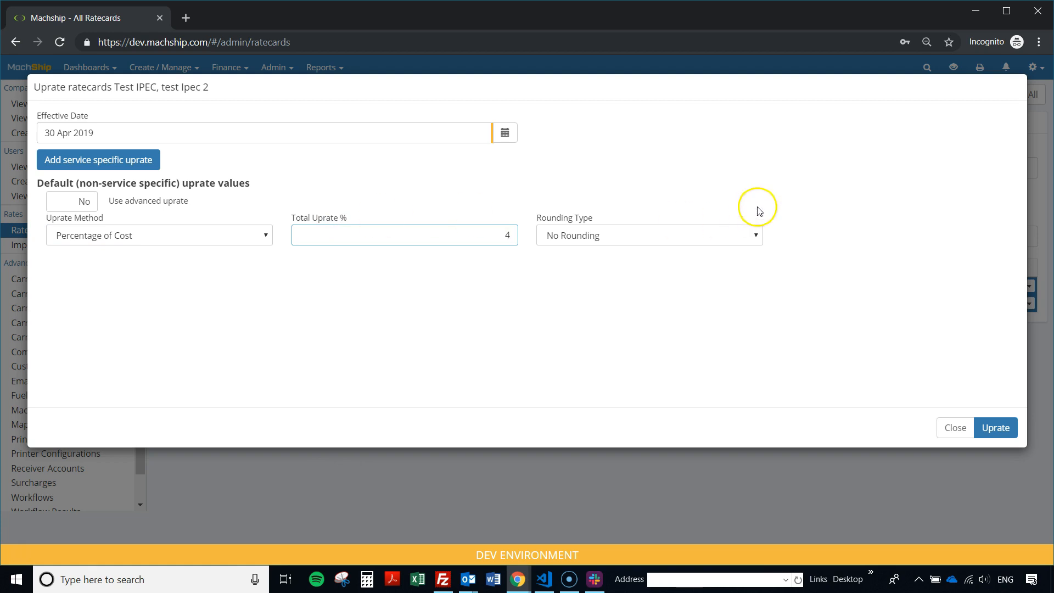
Set the rounding type to Increment Up with a step value of .05 and apply the uprate to the ratecards
click(716, 236)
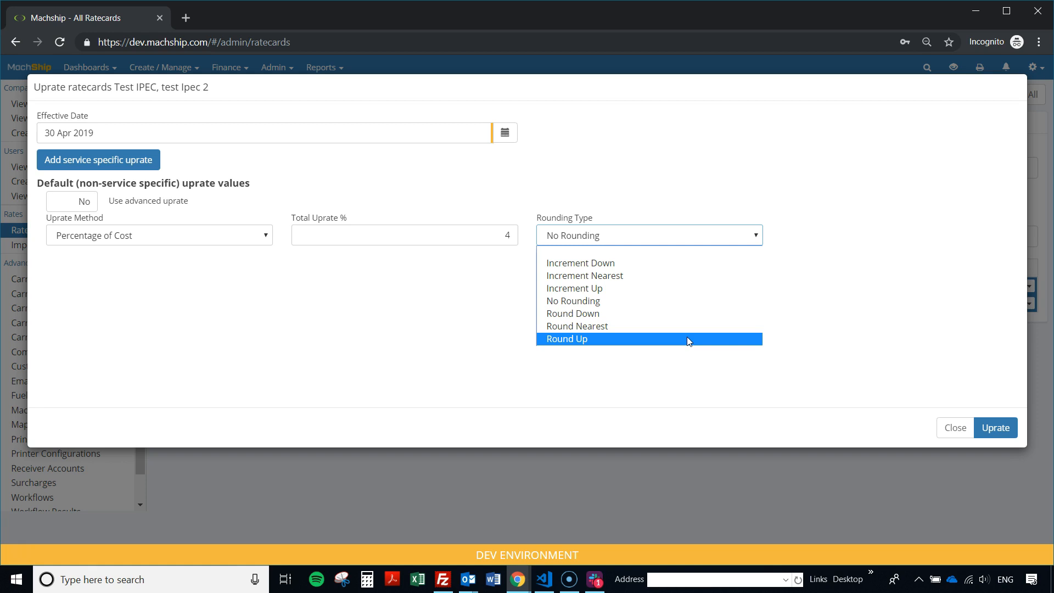
click(687, 338)
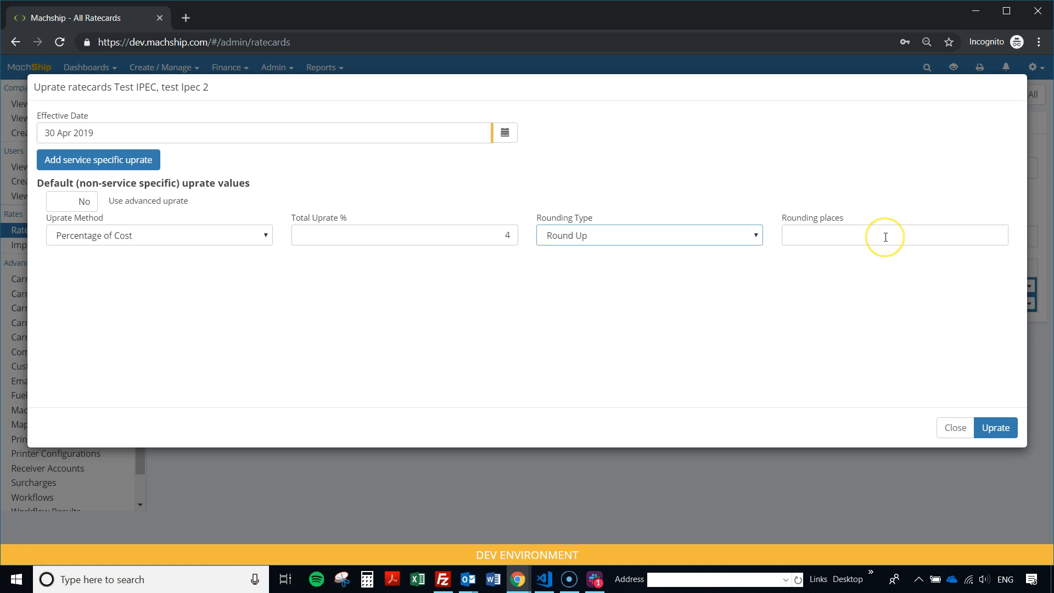
click(692, 236)
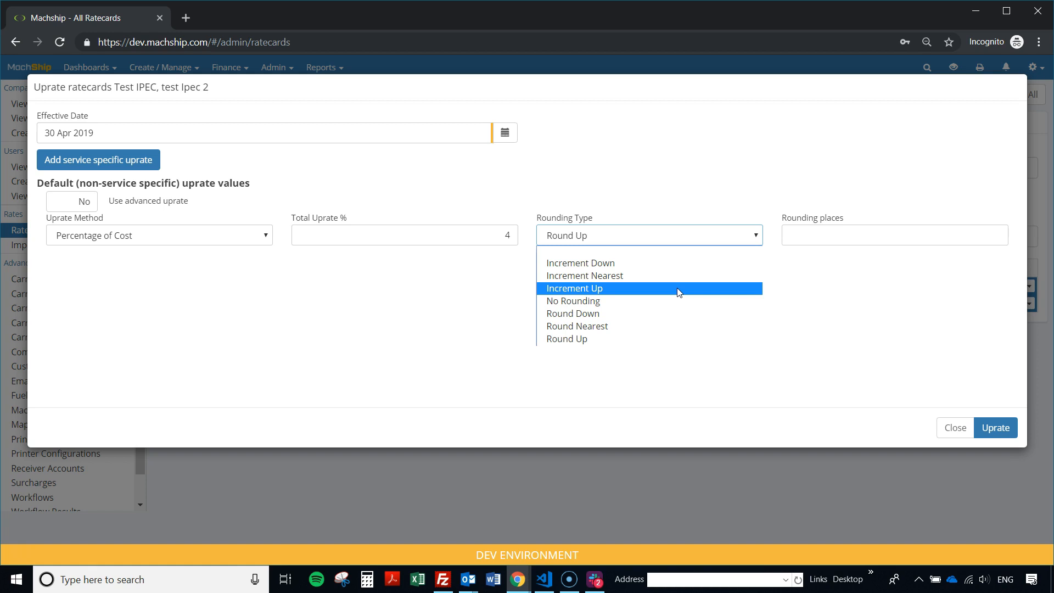
click(679, 291)
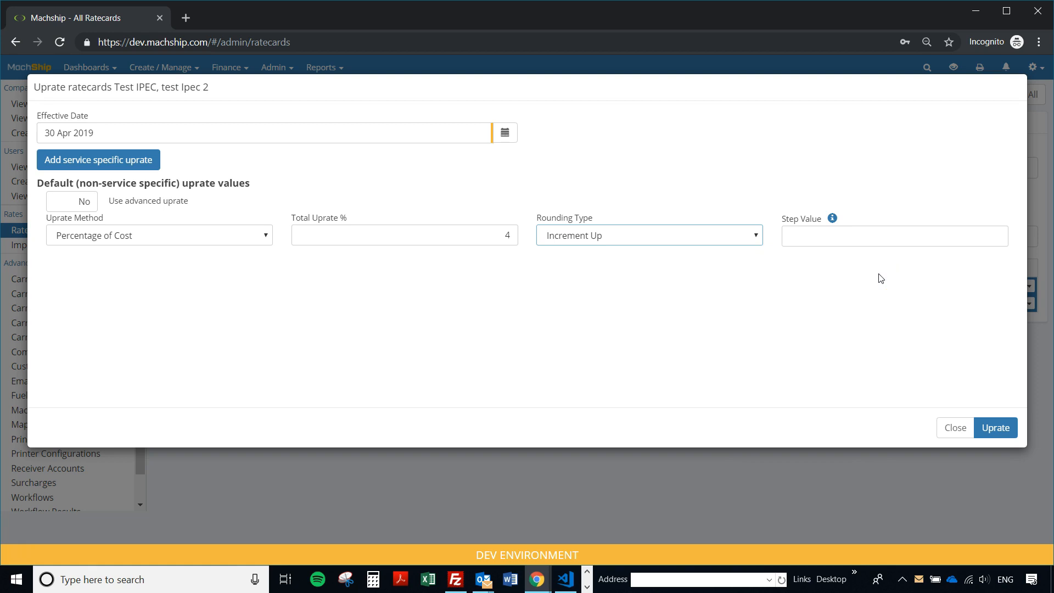
click(890, 238)
click(889, 238)
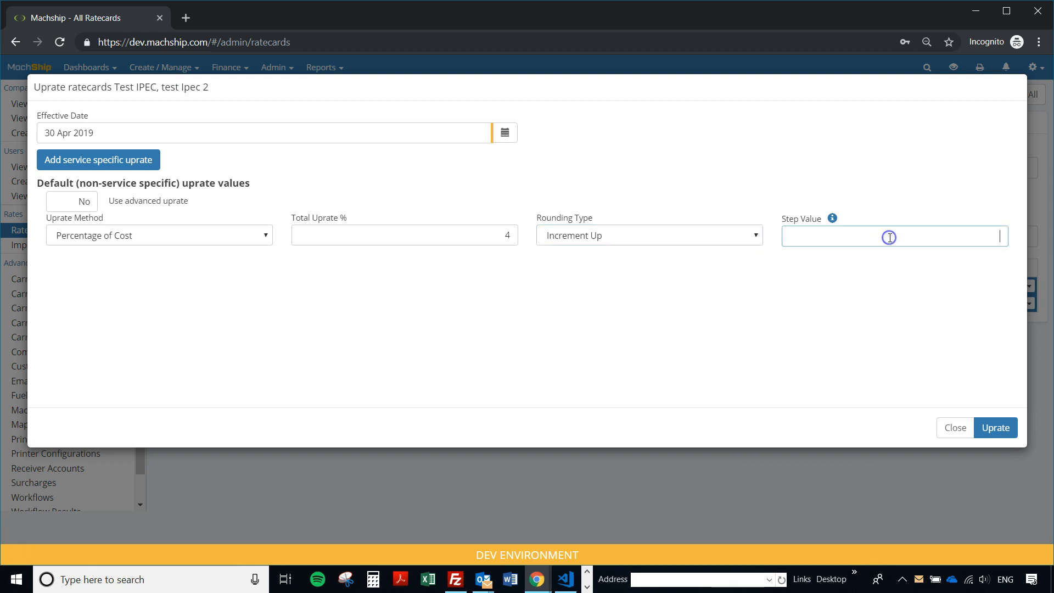
text(.05)
click(995, 432)
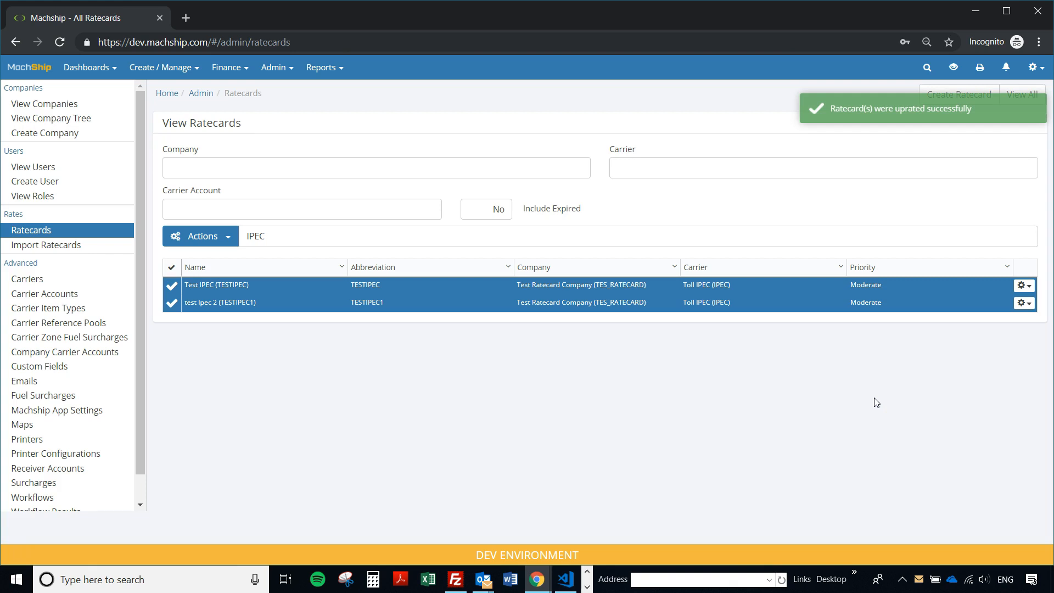
View the Test IPEC ratecard and open its 30/04/2019 version to examine the lane rates
click(1023, 287)
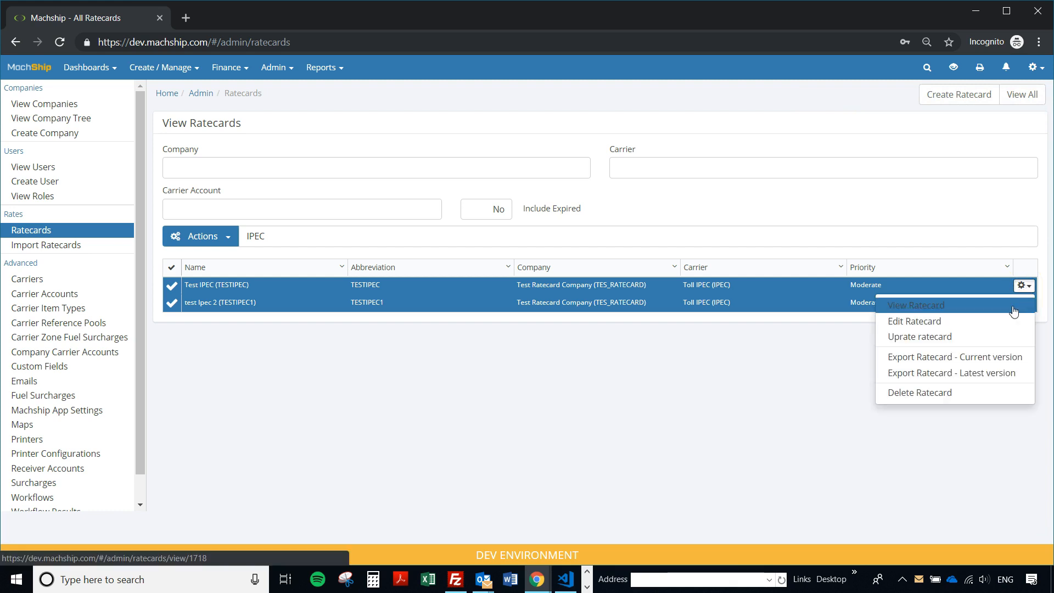
click(1013, 311)
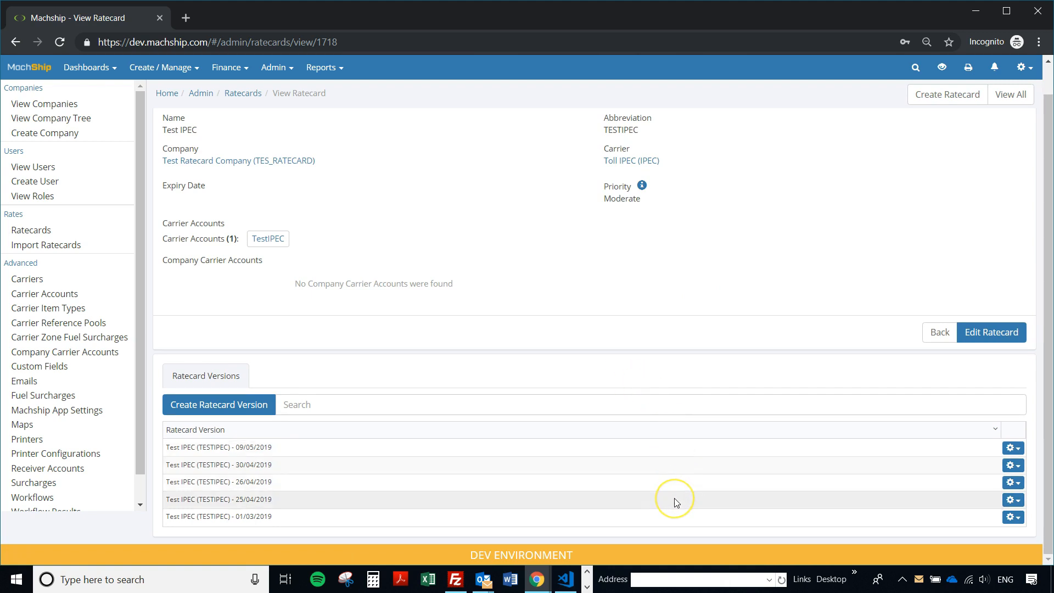
click(694, 471)
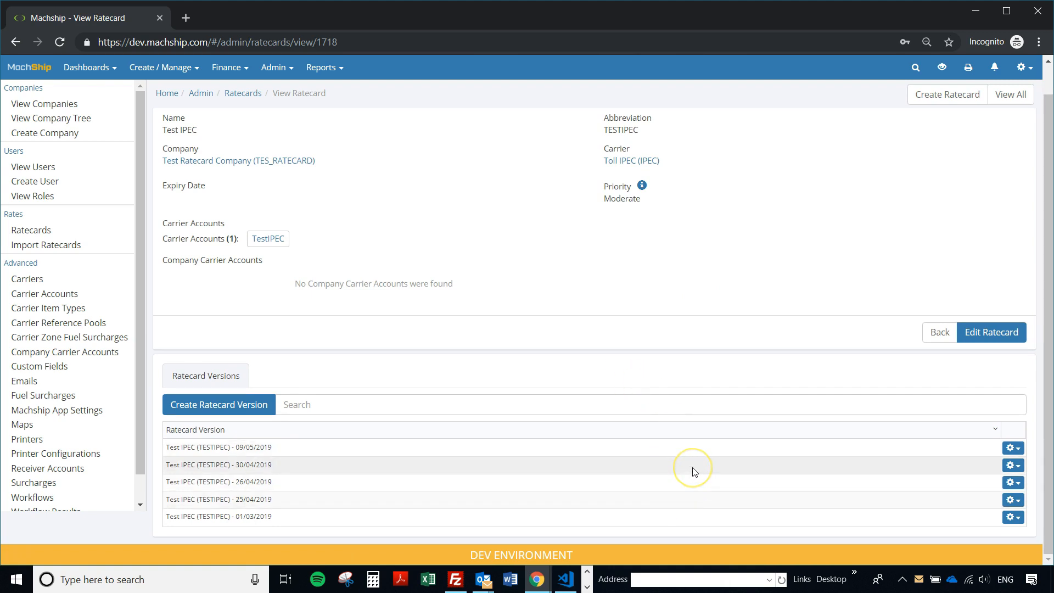
click(1013, 466)
click(992, 487)
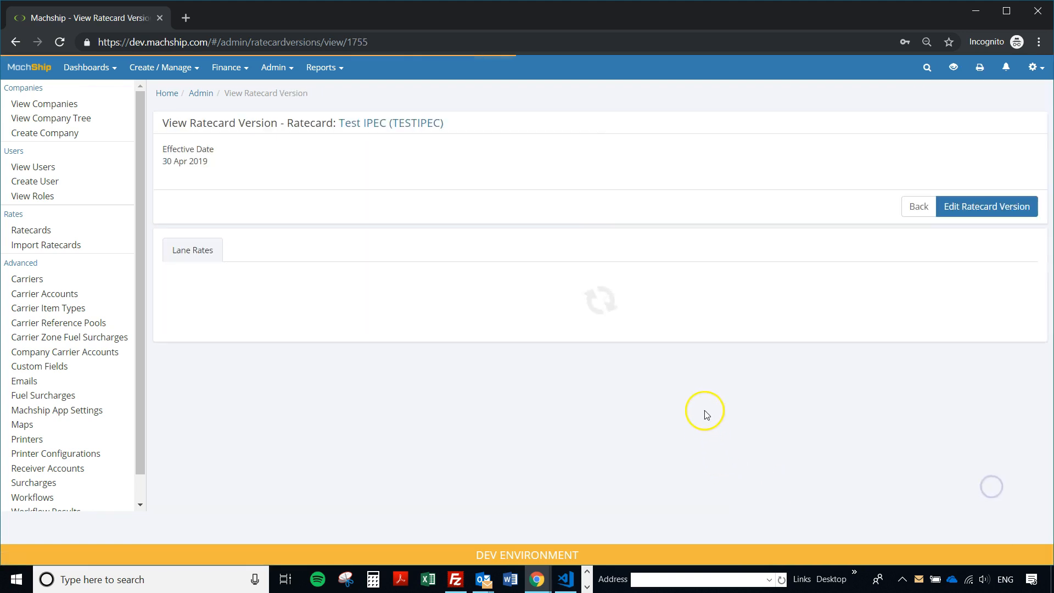